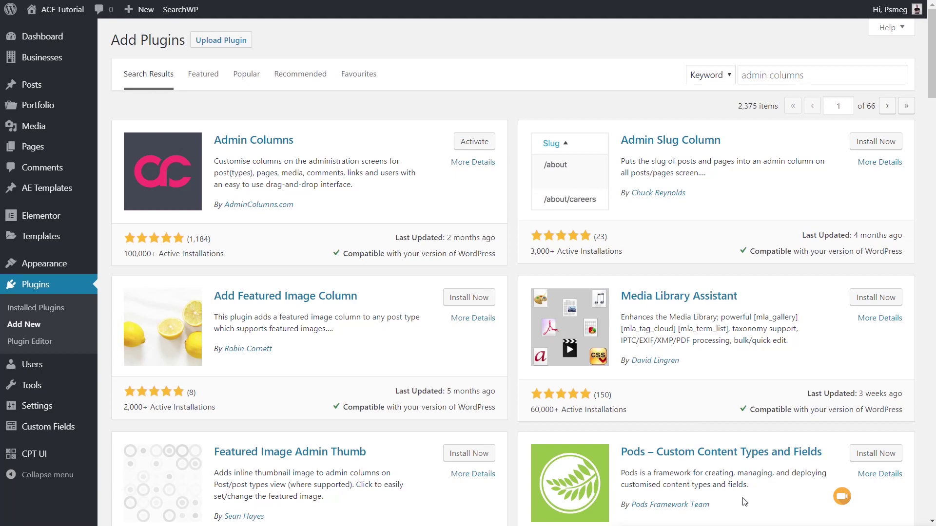
# Step: Activate the Admin Columns plugin and open its settings
pyautogui.click(471, 143)
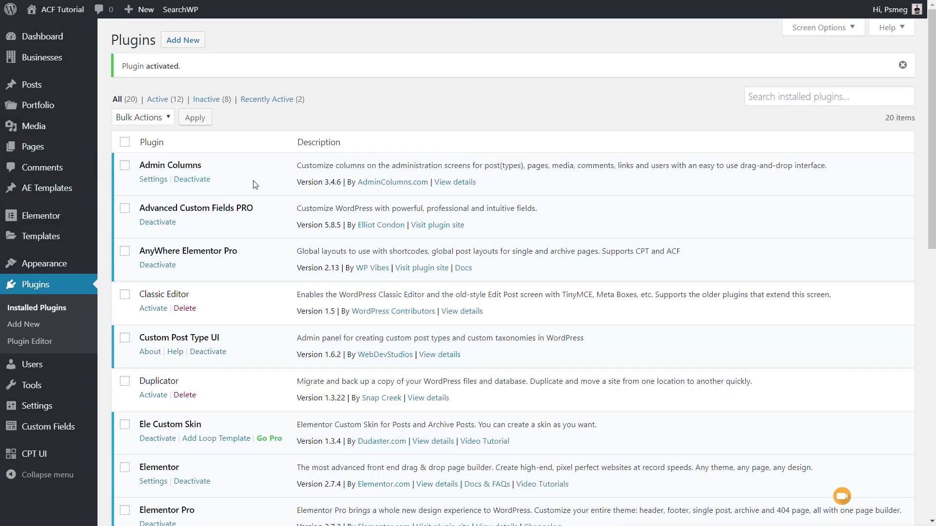
pyautogui.click(148, 180)
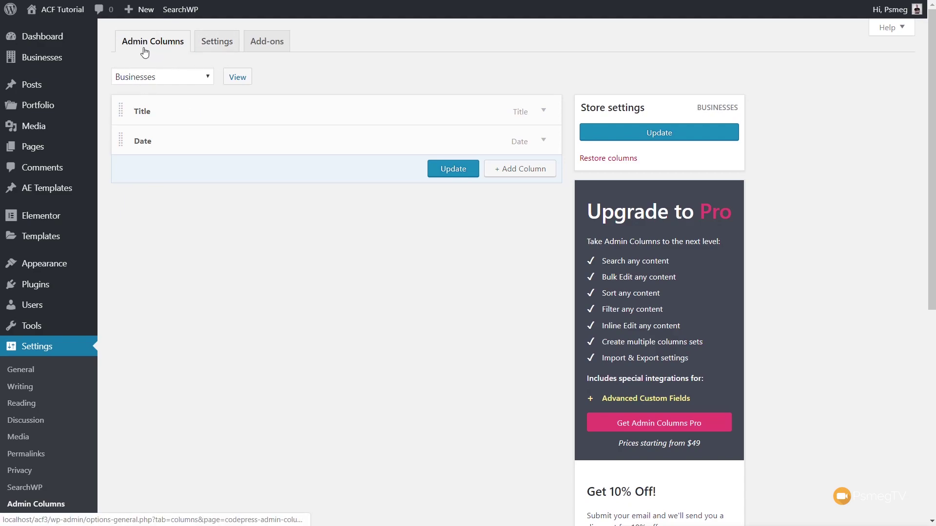
# Step: Look over the plugin's general settings and available add-ons, and return to the column configuration
pyautogui.click(207, 47)
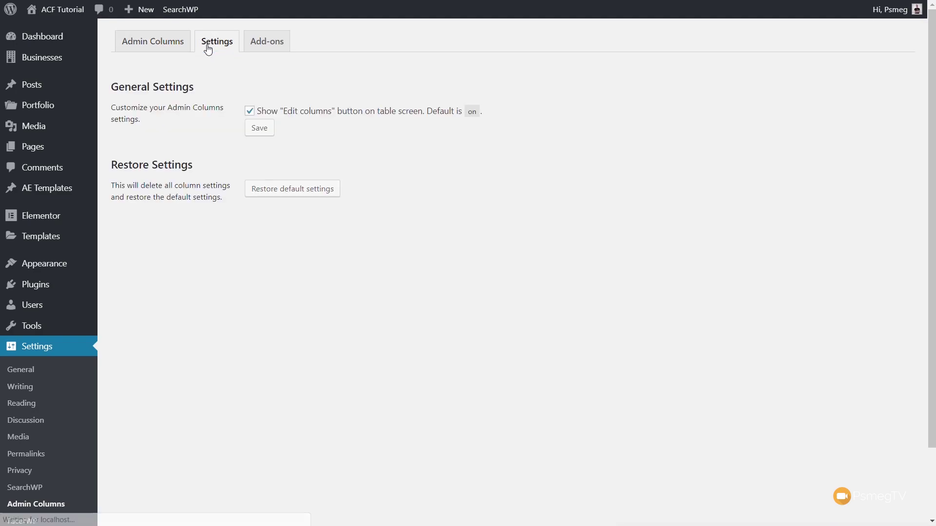
pyautogui.click(284, 44)
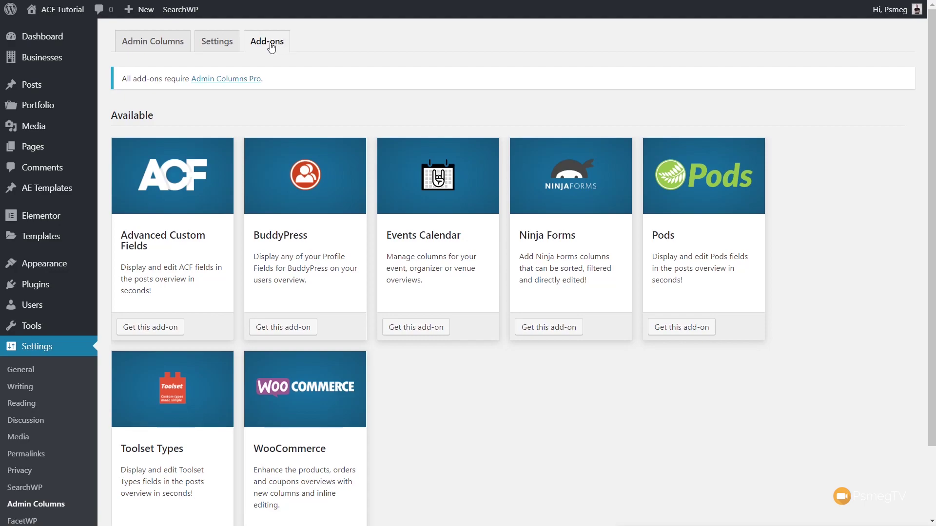
pyautogui.click(159, 49)
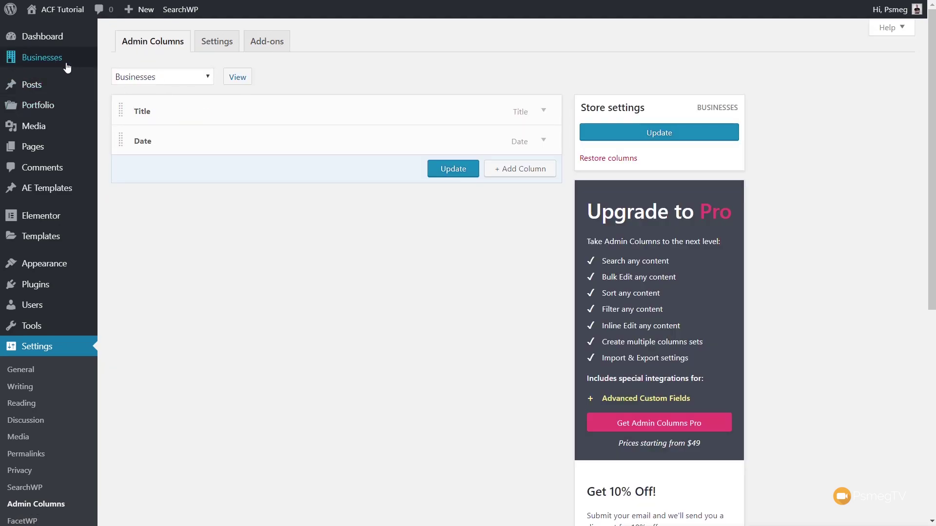
# Step: For the Businesses post type, keep the first column's type as Title and set its label to Business Name
pyautogui.moveTo(54, 61)
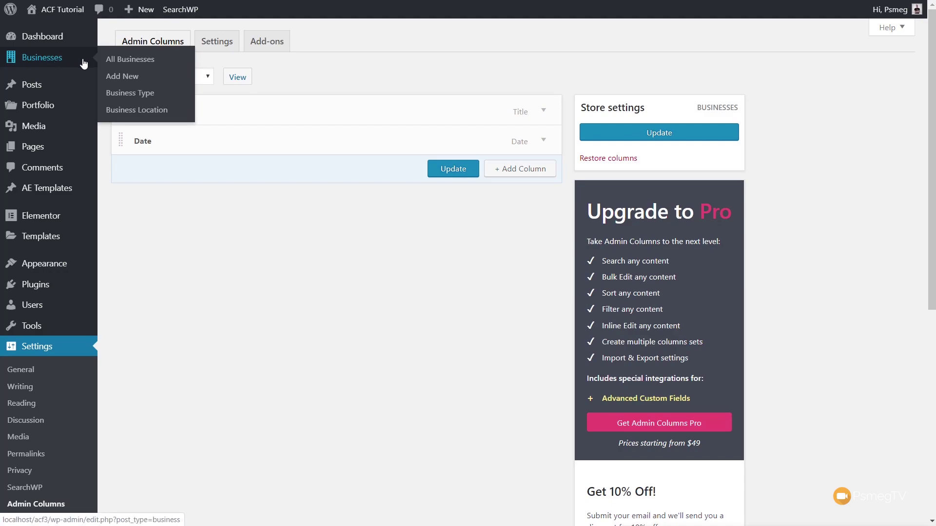
pyautogui.click(207, 78)
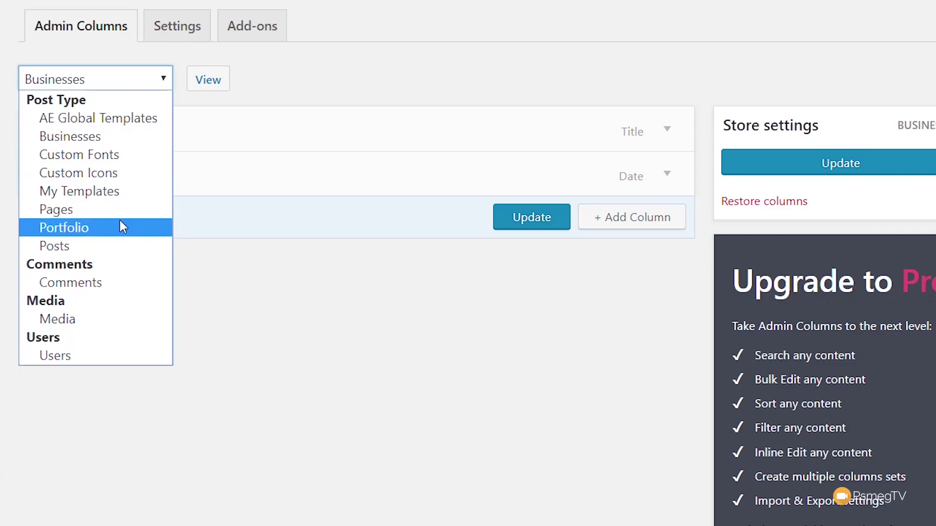
pyautogui.click(107, 138)
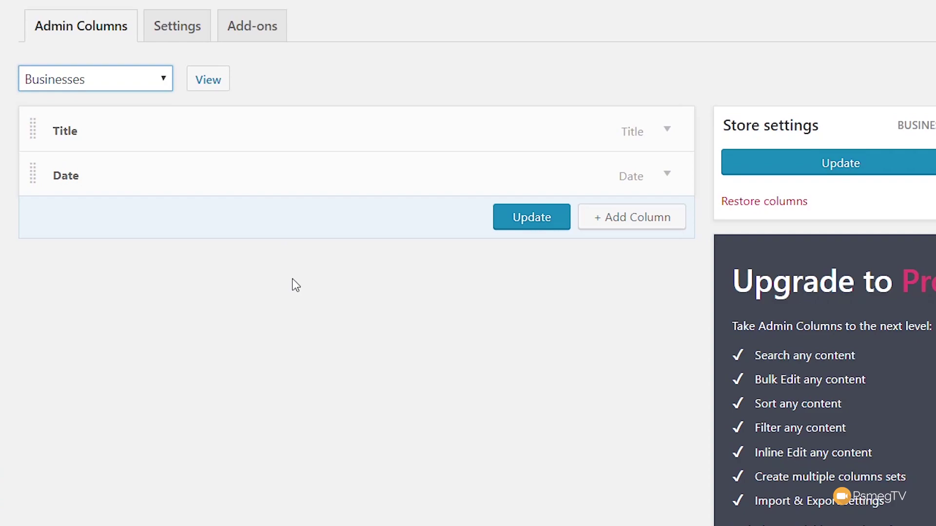
pyautogui.moveTo(196, 149)
pyautogui.click(99, 132)
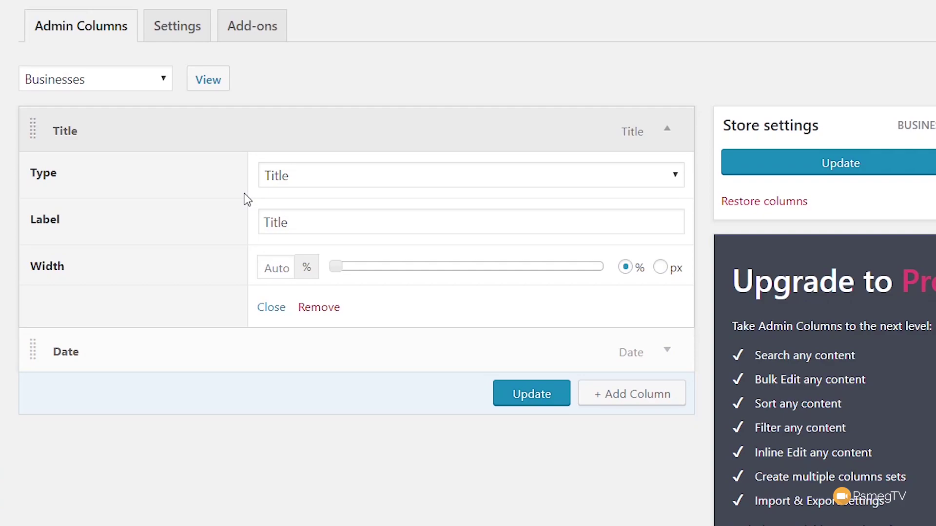
pyautogui.click(292, 178)
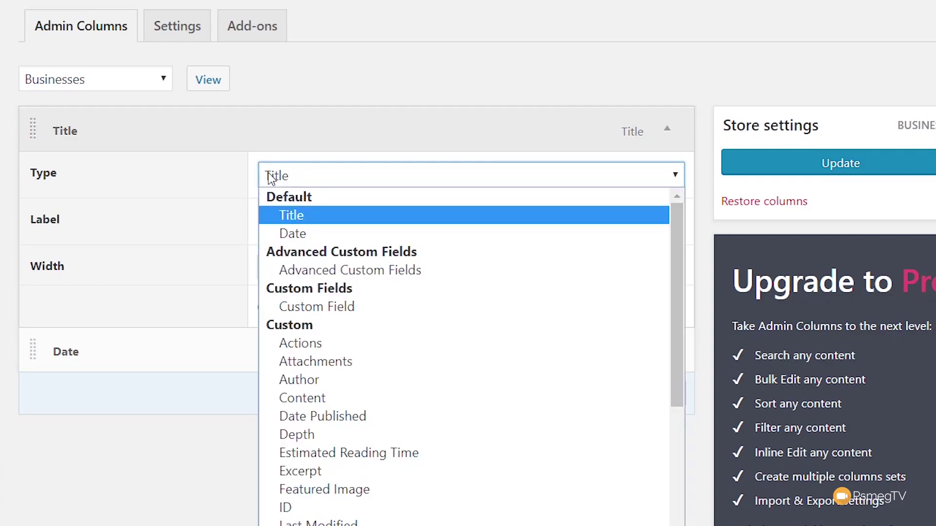
pyautogui.click(260, 214)
pyautogui.click(265, 220)
pyautogui.moveTo(288, 221); pyautogui.dragTo(256, 227)
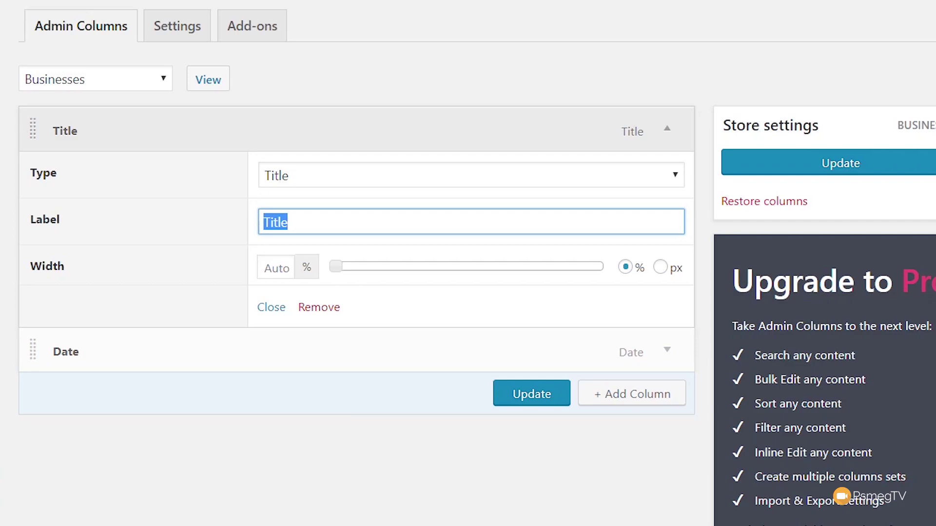
pyautogui.write('Business Name')
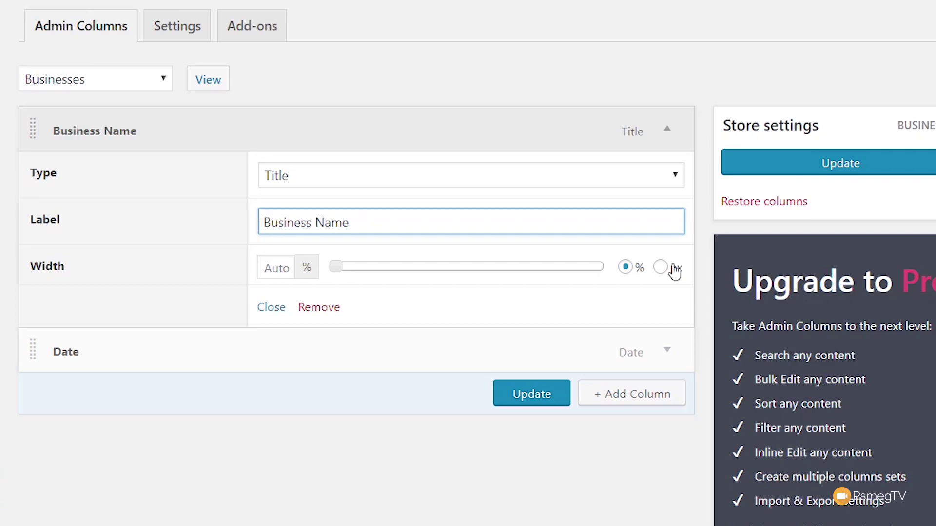
# Step: Expand the Date column to view its settings
pyautogui.moveTo(62, 347)
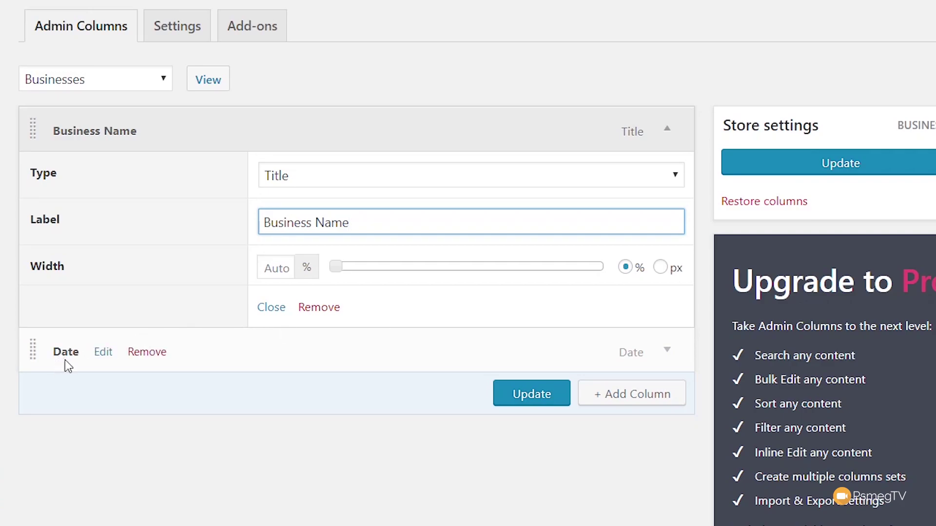
pyautogui.click(103, 352)
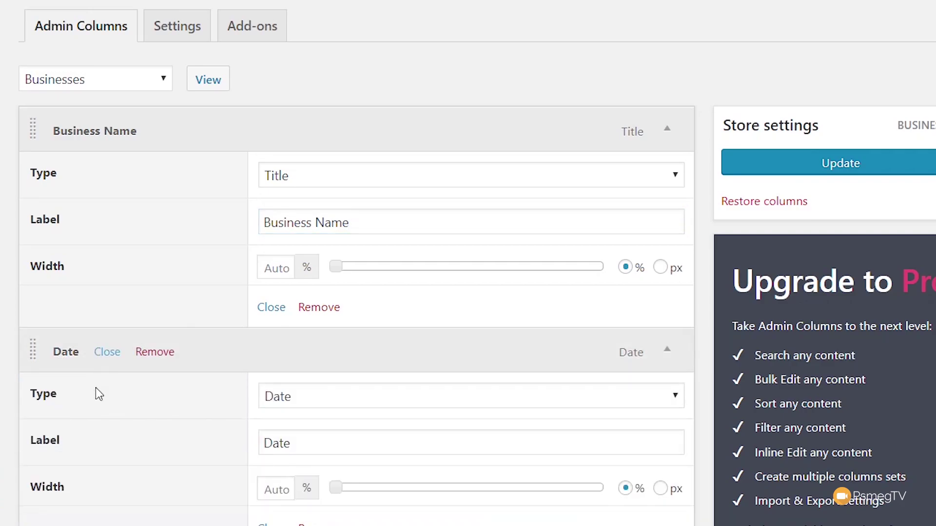
pyautogui.moveTo(74, 357)
# Step: Add a new Businesses column of type Taxonomy that uses the Business Location taxonomy
pyautogui.scroll(-5, 617, 396)
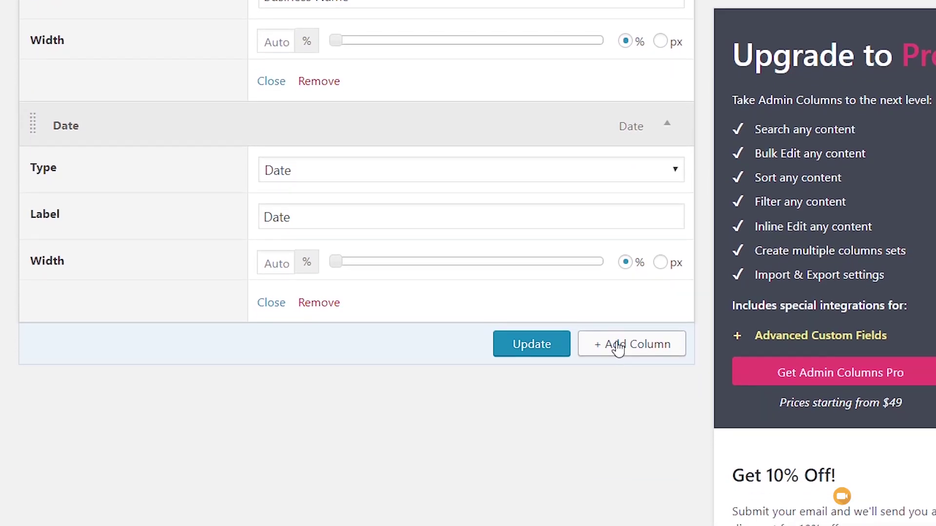
pyautogui.click(616, 347)
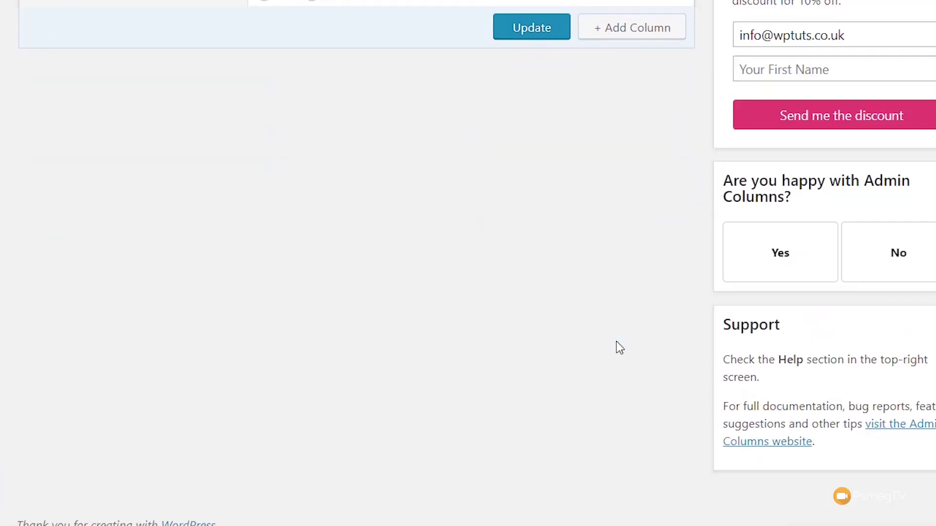
pyautogui.scroll(4, 335, 240)
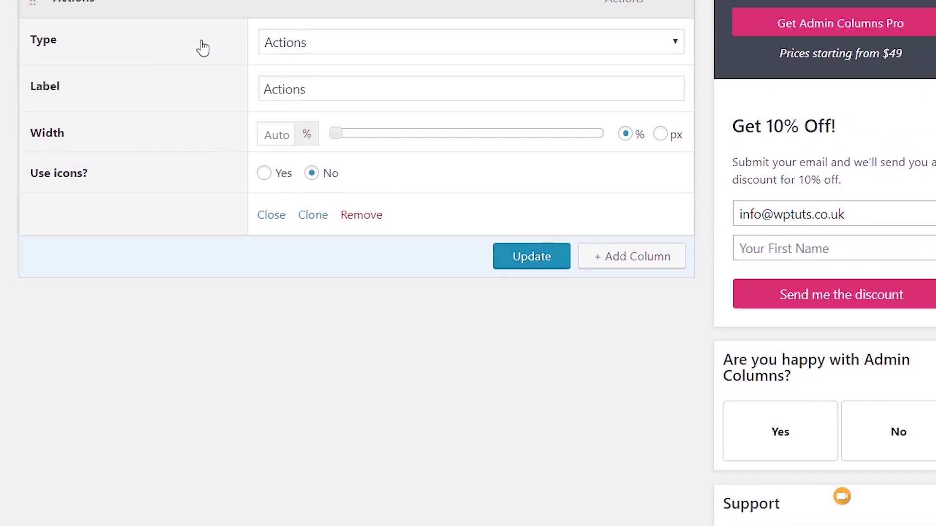
pyautogui.click(315, 49)
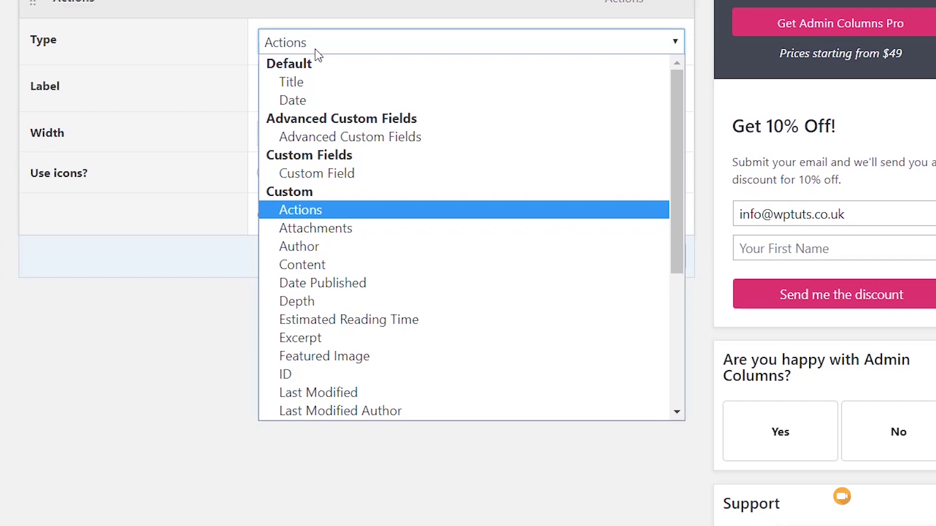
pyautogui.click(305, 134)
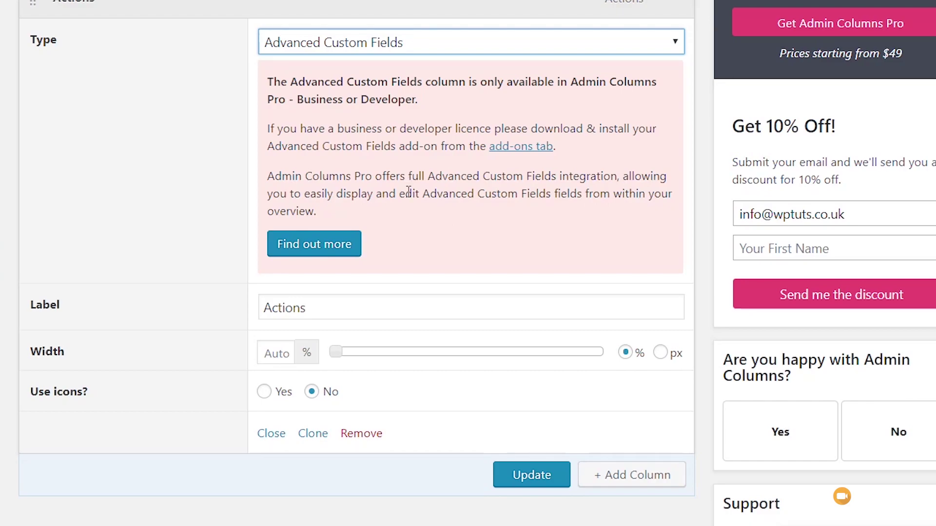
pyautogui.click(495, 46)
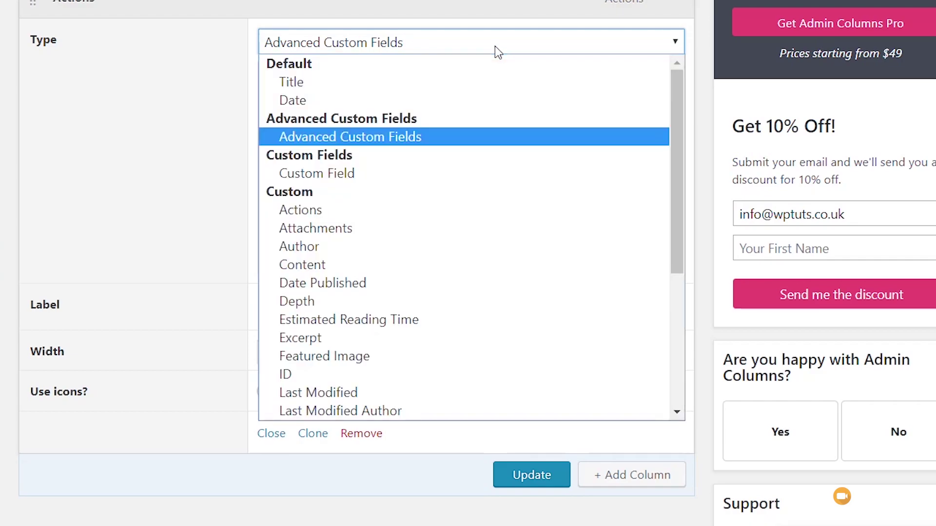
pyautogui.scroll(-5, 539, 184)
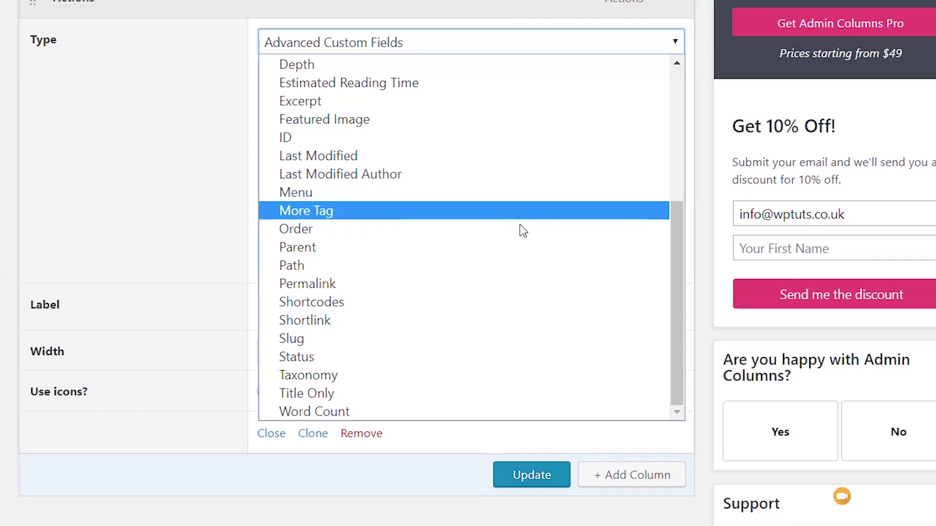
pyautogui.click(382, 374)
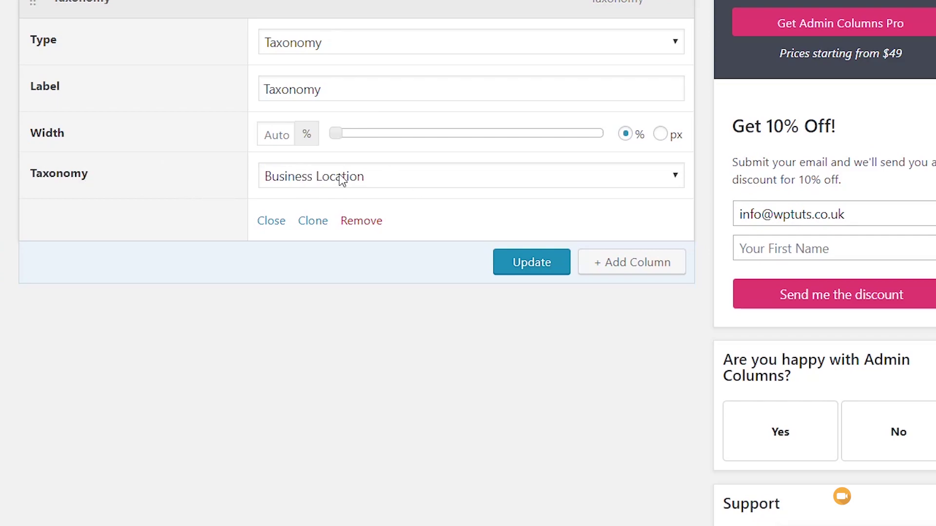
pyautogui.click(381, 177)
pyautogui.click(355, 200)
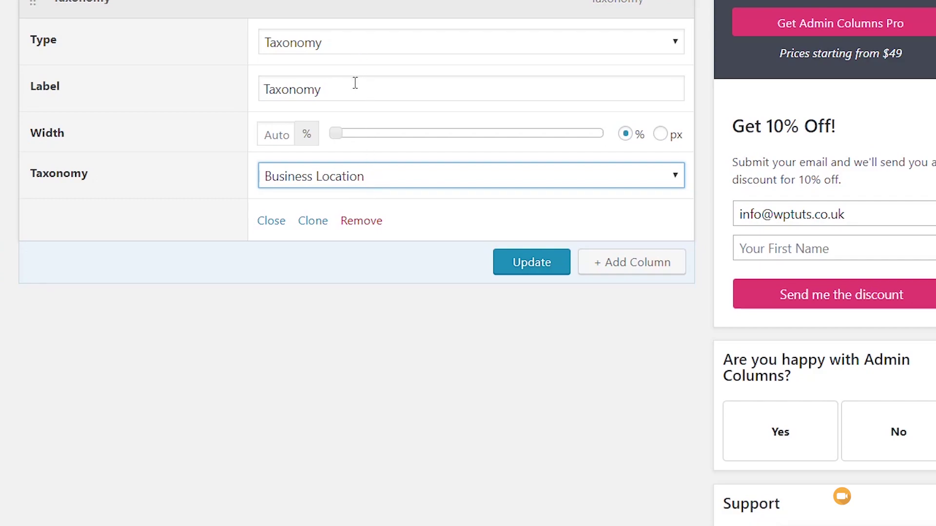
# Step: Label the new taxonomy column Business Location and save the column configuration
pyautogui.moveTo(355, 86); pyautogui.dragTo(253, 98)
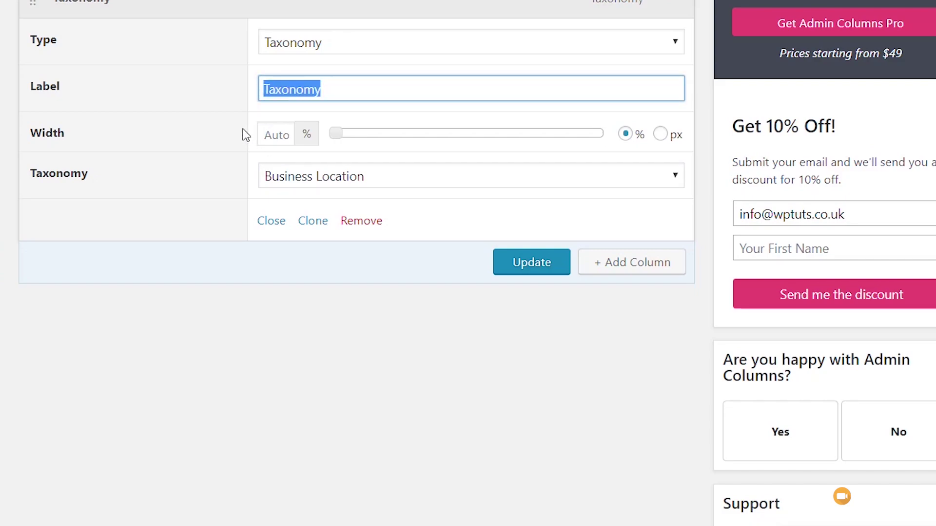
pyautogui.write('Business Location')
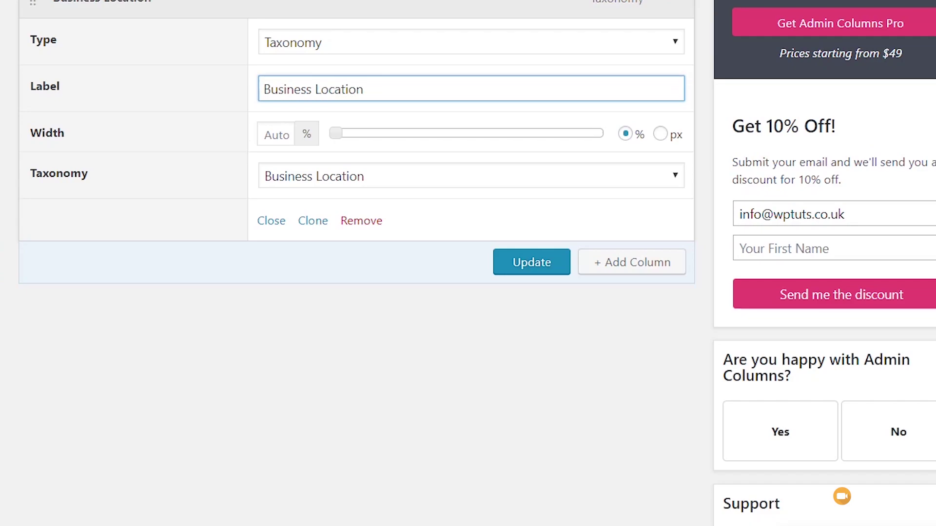
pyautogui.click(533, 267)
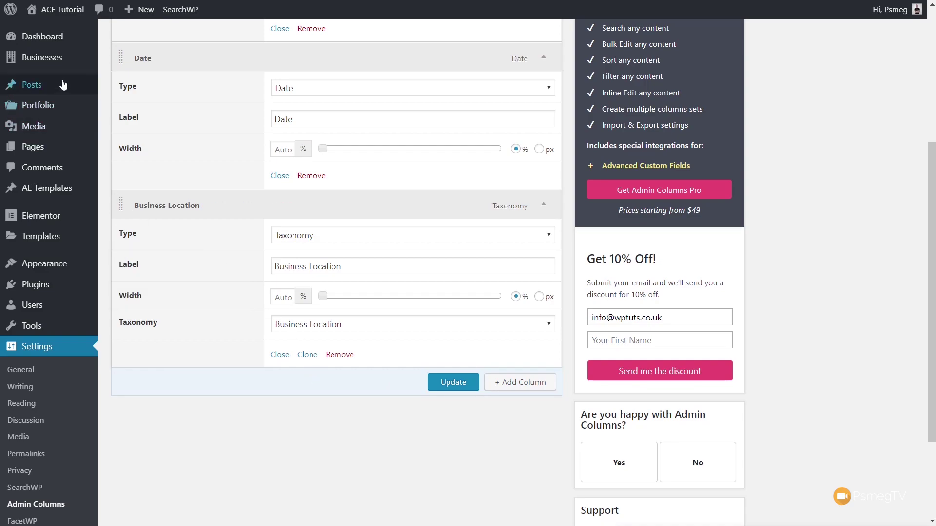
# Step: Open the All Businesses list in a new tab to check the columns
pyautogui.moveTo(47, 63)
pyautogui.click(114, 60)
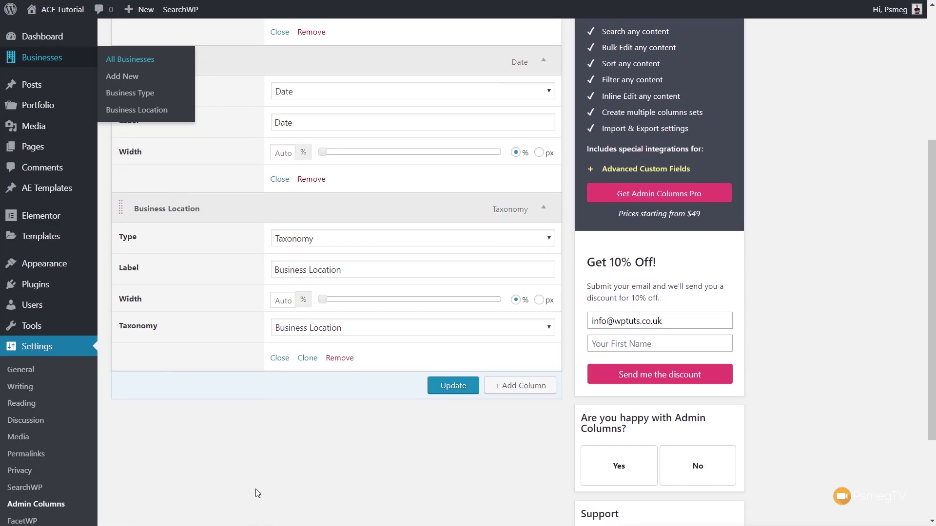
# Step: Move the Date column below Business Location, save the column order, and reload the Businesses list
pyautogui.scroll(3, 257, 493)
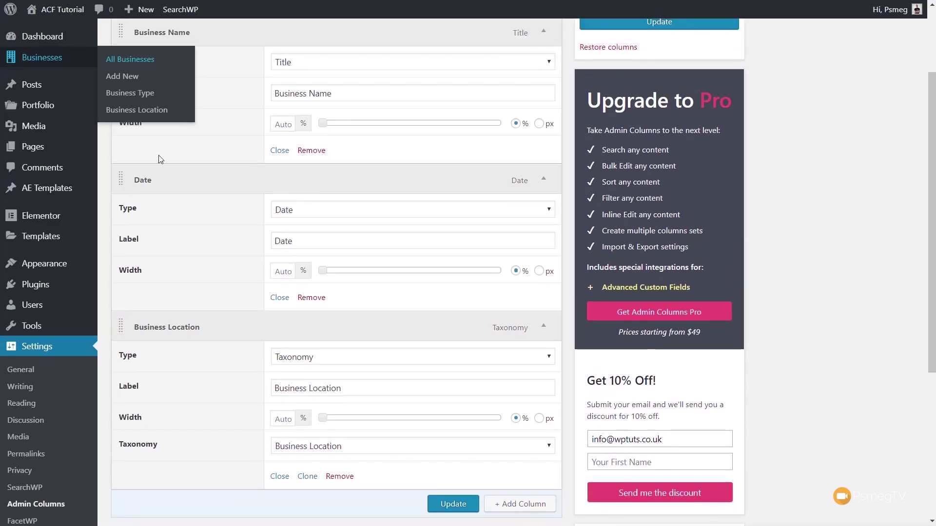
pyautogui.moveTo(120, 180); pyautogui.dragTo(121, 365)
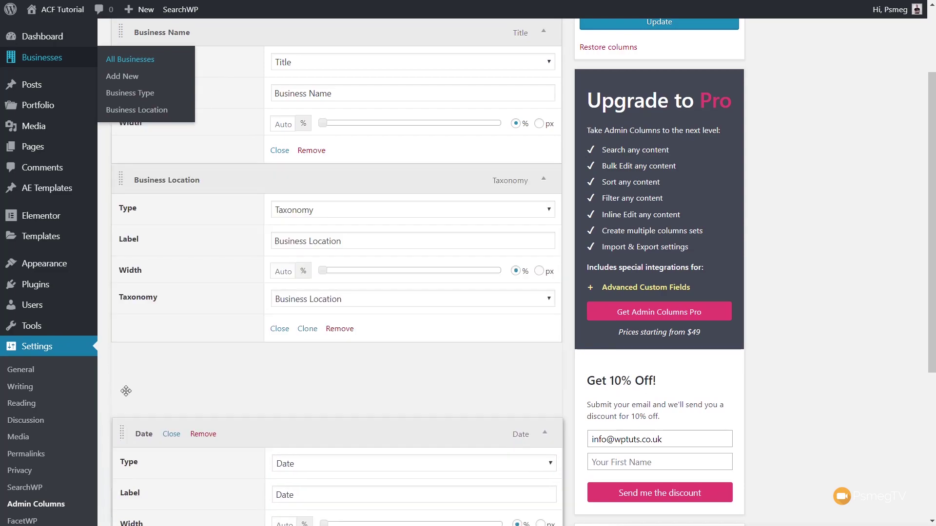
pyautogui.click(447, 507)
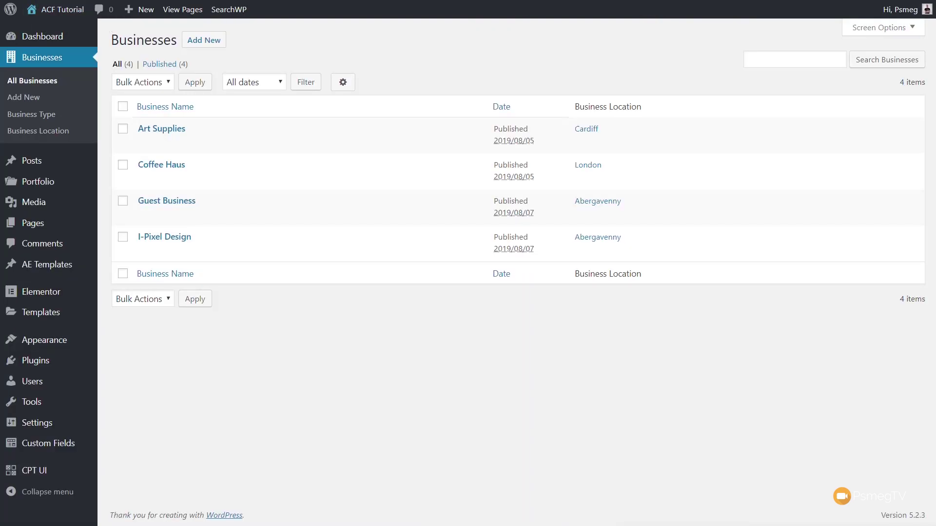
pyautogui.press('F5')
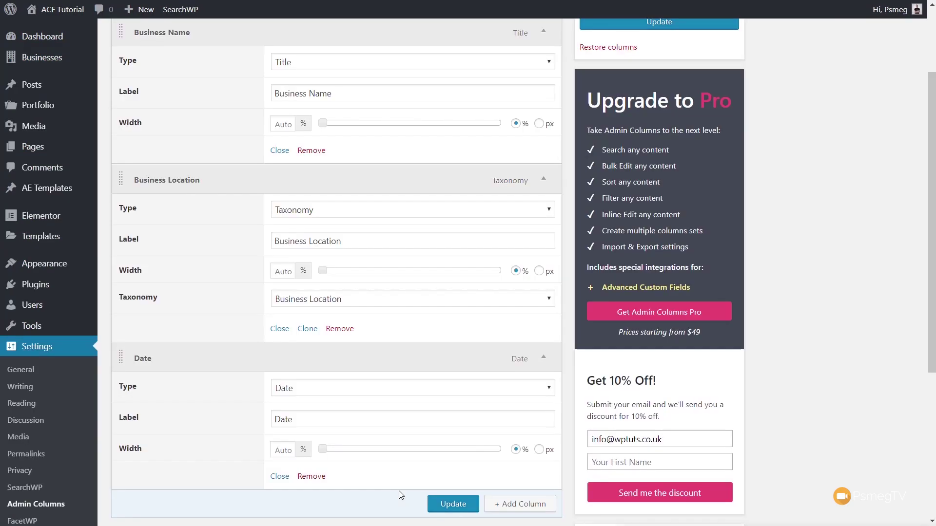
# Step: Add another Businesses column of type Taxonomy that uses the Business Type taxonomy
pyautogui.click(511, 505)
pyautogui.click(313, 288)
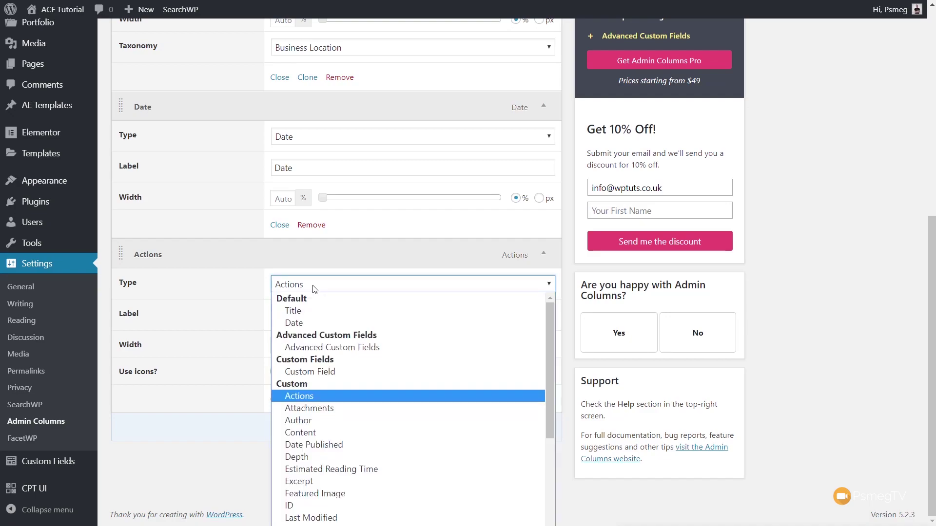
pyautogui.scroll(-4, 358, 420)
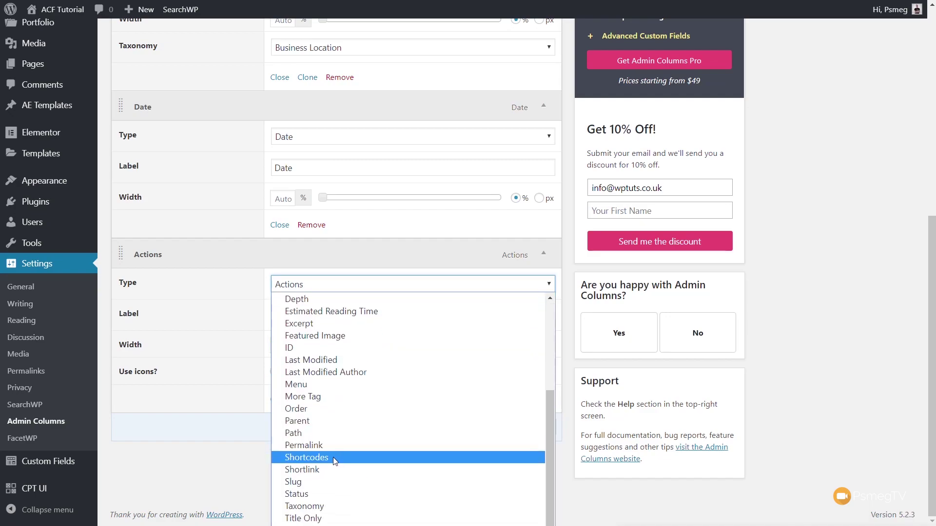
pyautogui.click(331, 507)
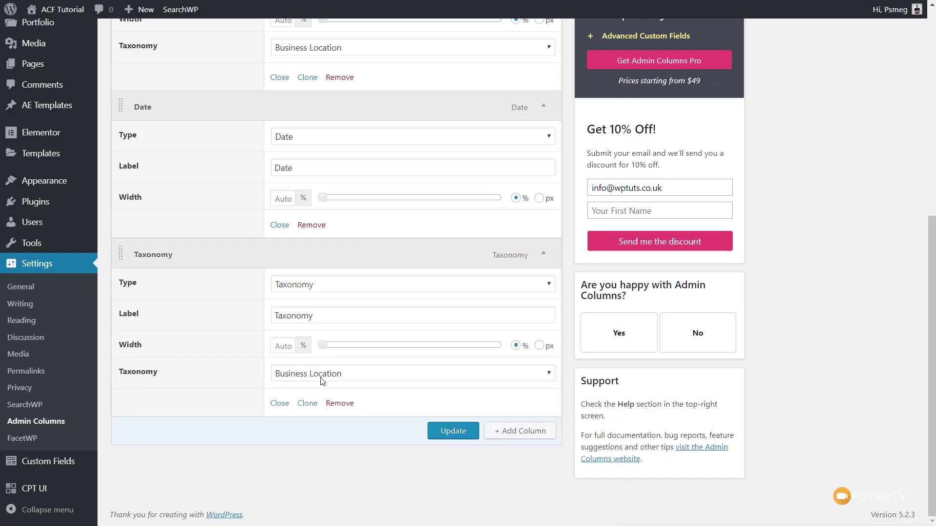
pyautogui.click(318, 377)
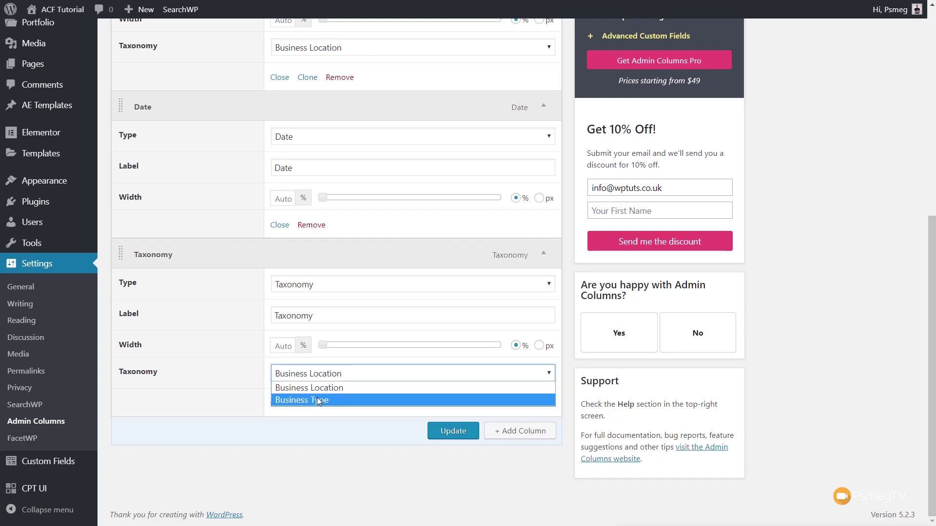
pyautogui.click(318, 401)
# Step: Label the new taxonomy column Business Type
pyautogui.click(328, 321)
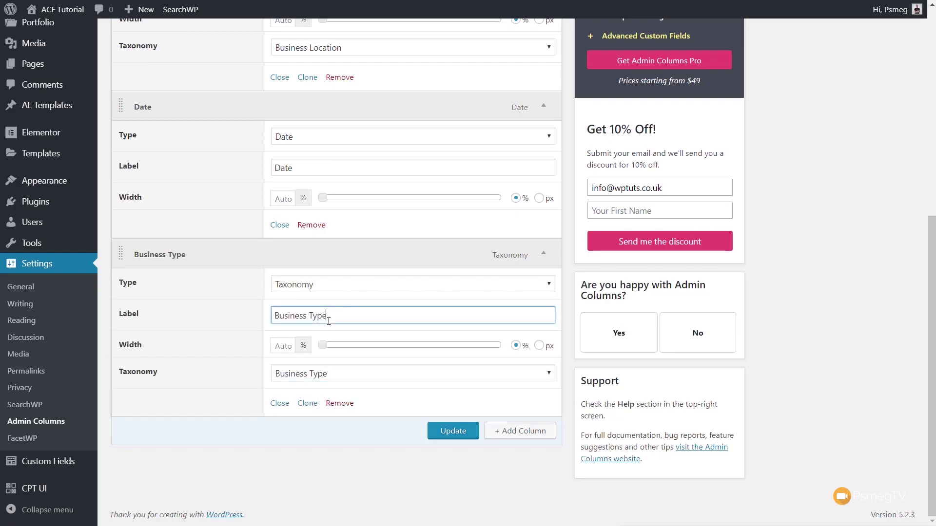
pyautogui.moveTo(327, 322); pyautogui.dragTo(309, 319)
pyautogui.click(513, 231)
# Step: Move the Business Type column between Business Location and Date, save the configuration, and reload the Businesses list
pyautogui.scroll(4, 320, 493)
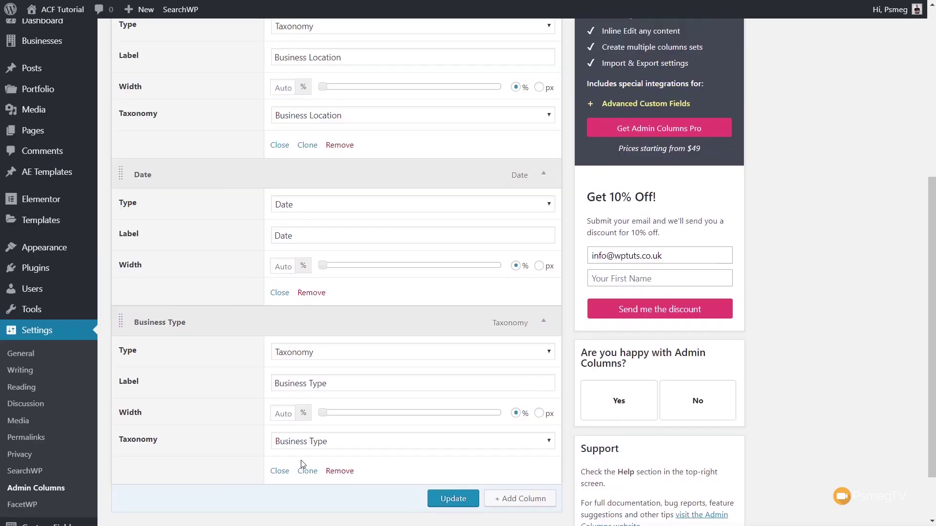
pyautogui.moveTo(122, 436); pyautogui.dragTo(129, 266)
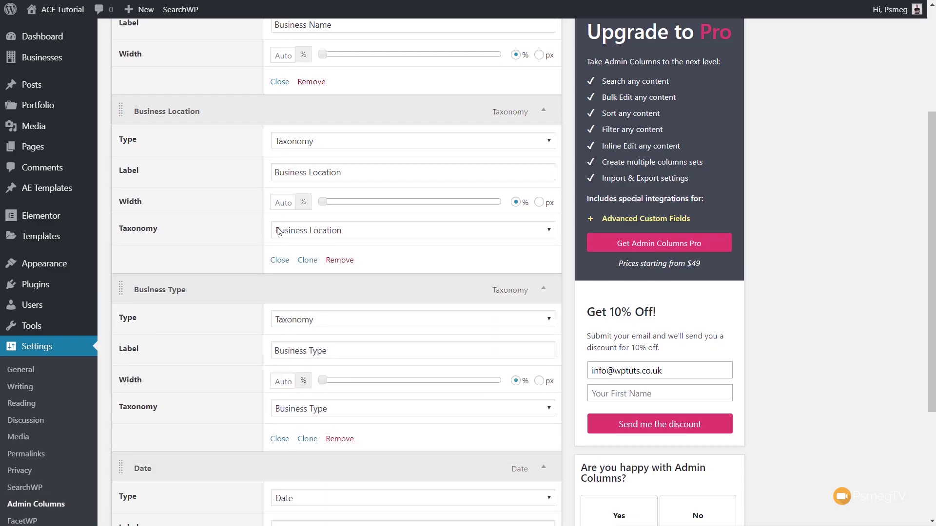
pyautogui.scroll(-4, 537, 309)
pyautogui.scroll(8, 541, 302)
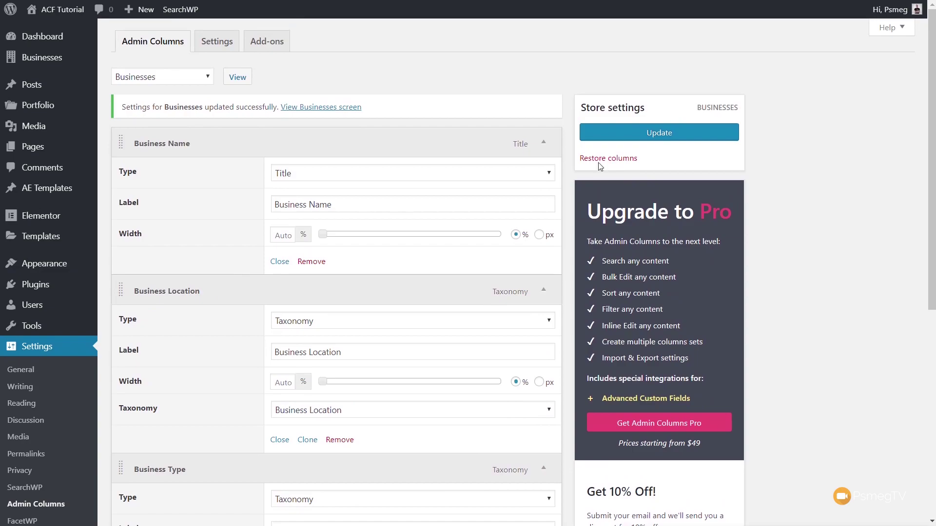
pyautogui.click(644, 137)
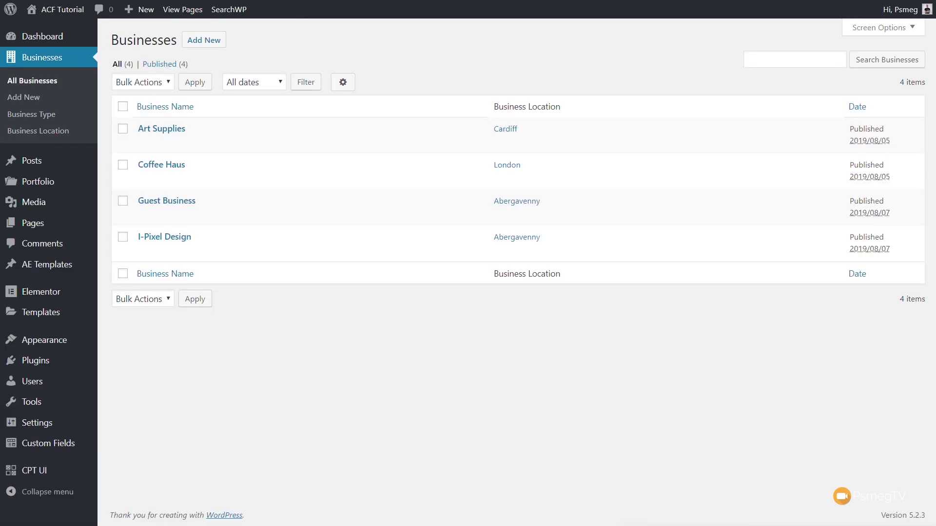
pyautogui.press('F5')
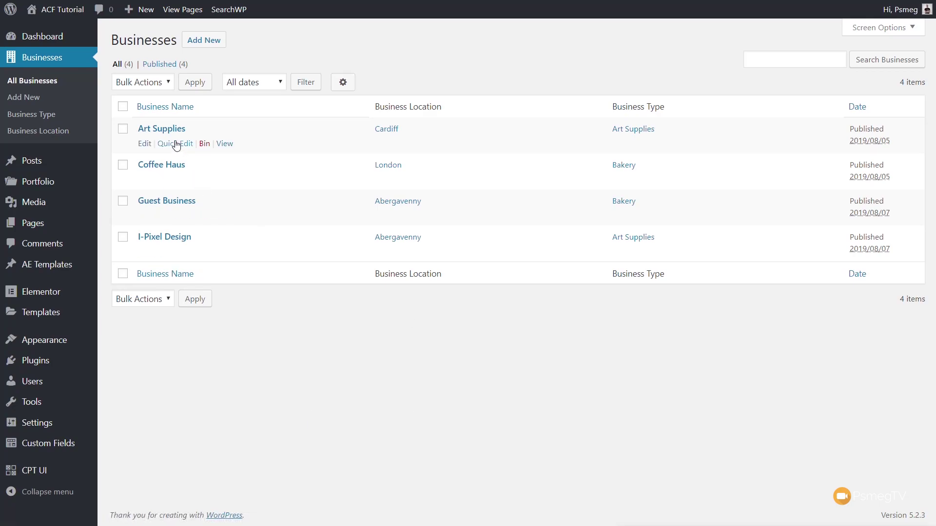
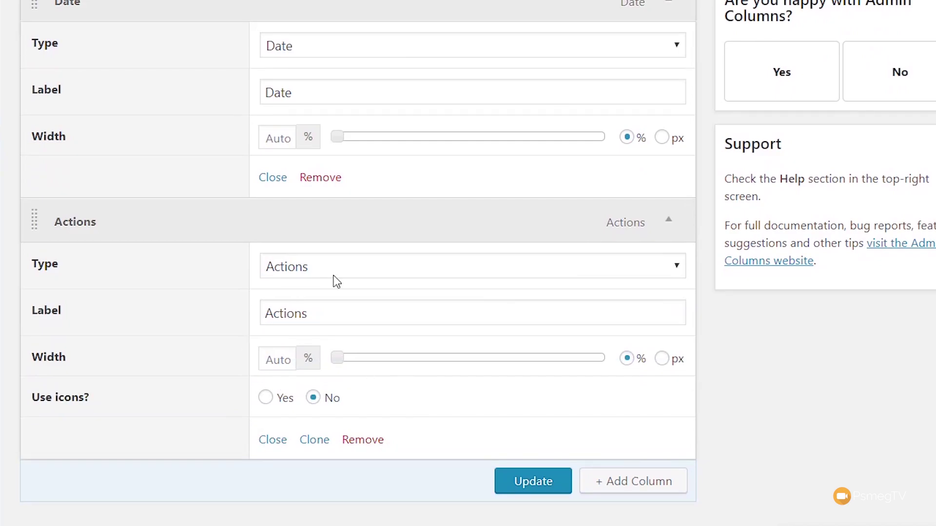
# Step: Set the newly added column's type to Featured Image and keep its image size on Custom Size
pyautogui.click(392, 272)
pyautogui.scroll(-3, 487, 391)
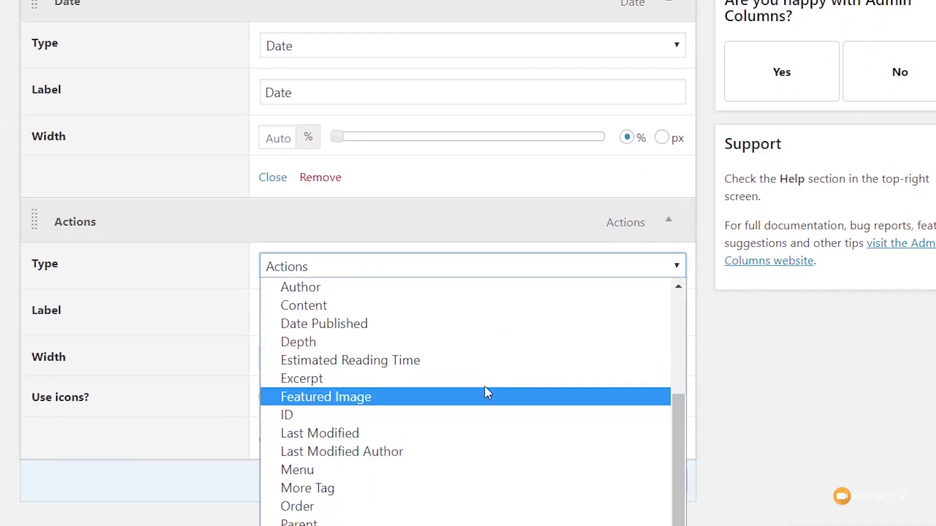
pyautogui.click(372, 395)
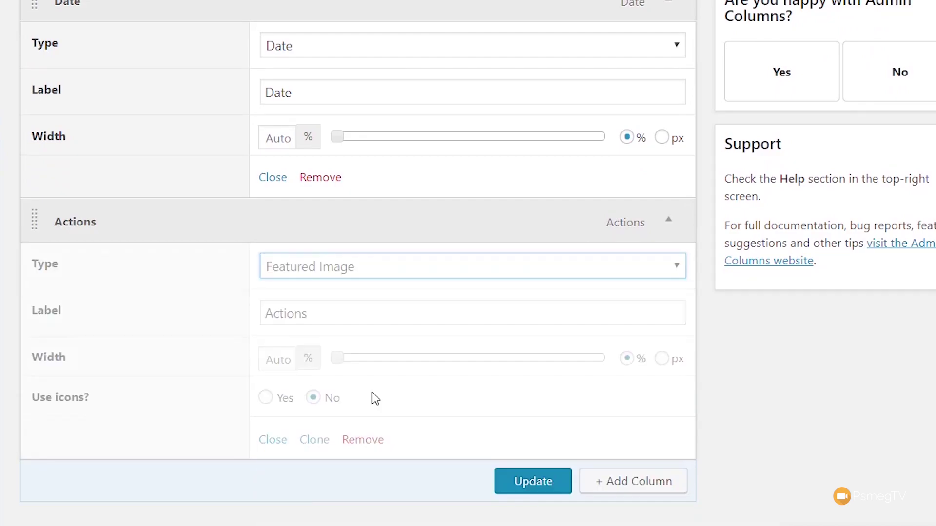
pyautogui.scroll(-1, 699, 355)
pyautogui.scroll(-1, 701, 360)
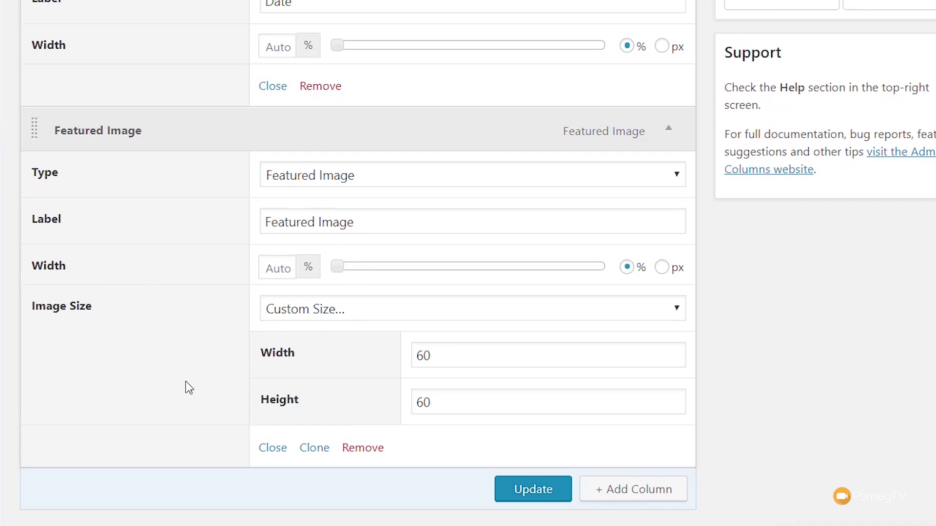
pyautogui.click(289, 314)
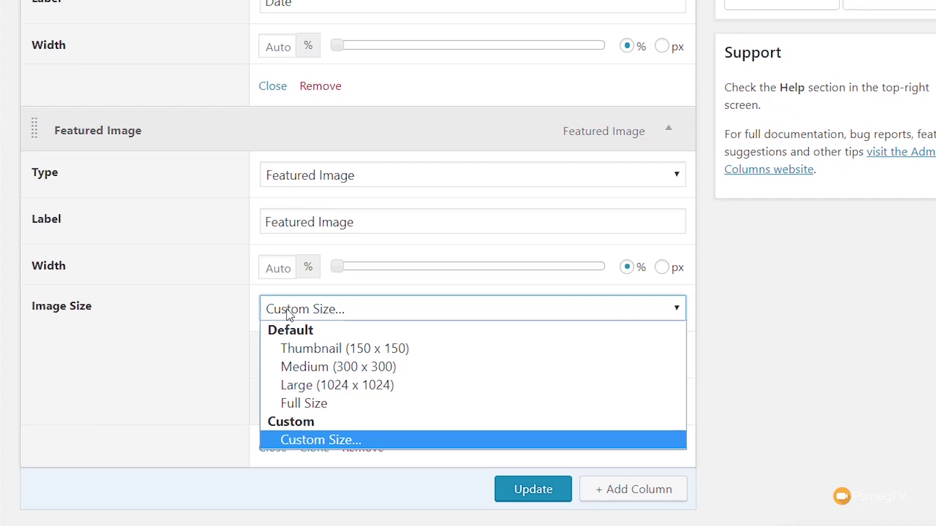
pyautogui.press('Return')
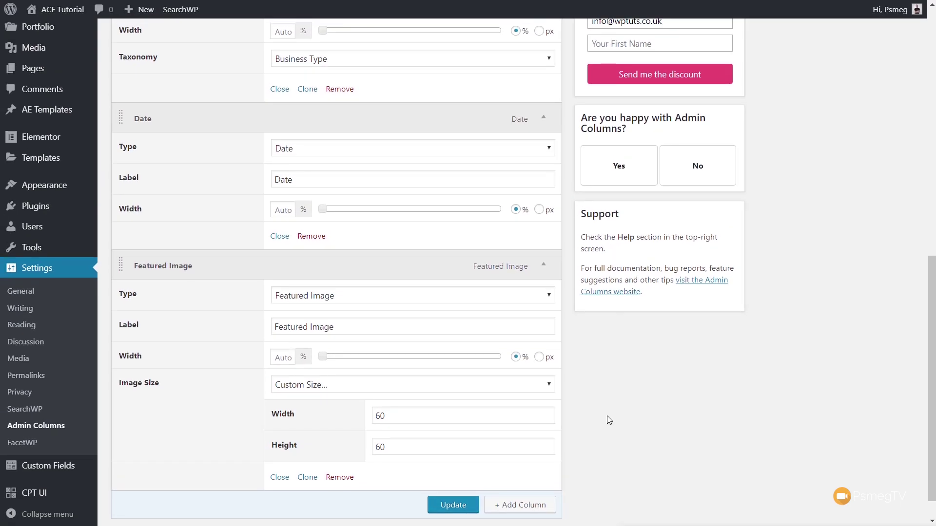
# Step: Collapse the settings of the Date, Business Type and Business Location columns
pyautogui.scroll(1, 606, 416)
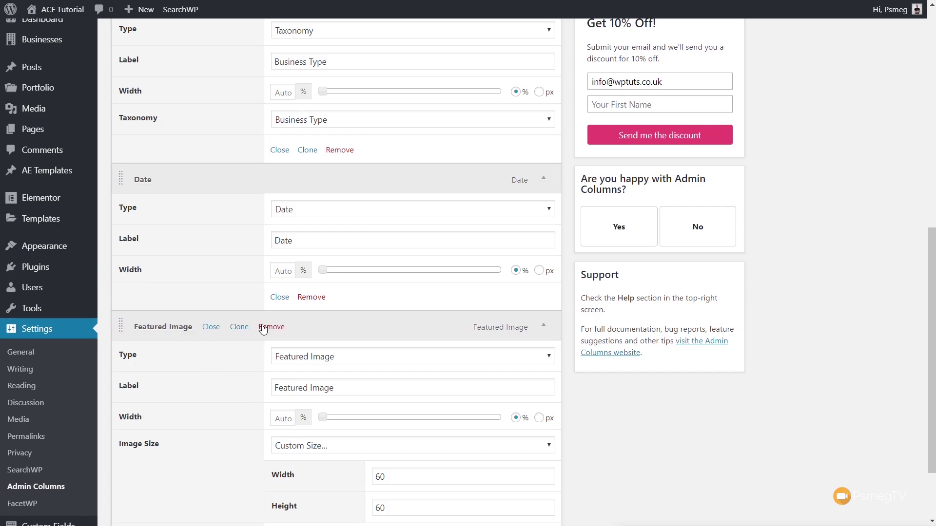
pyautogui.click(545, 179)
pyautogui.scroll(1, 536, 220)
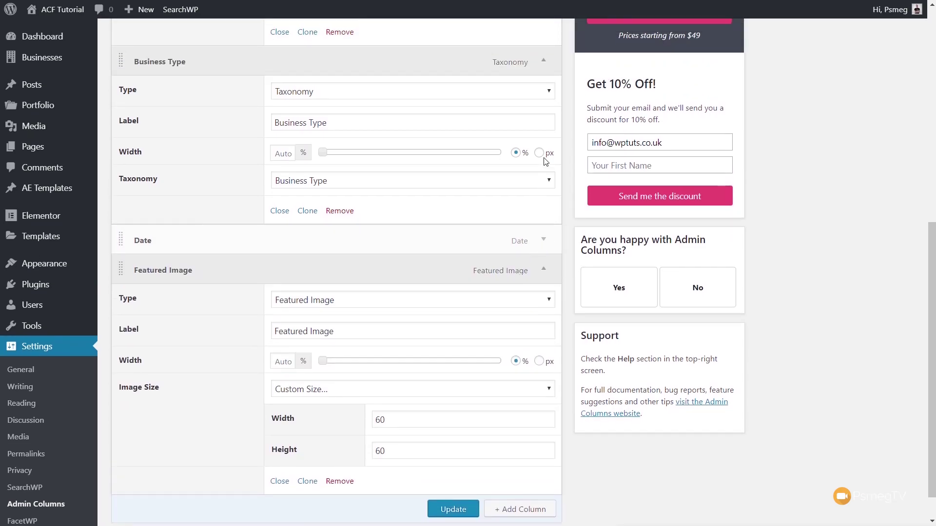
pyautogui.click(546, 64)
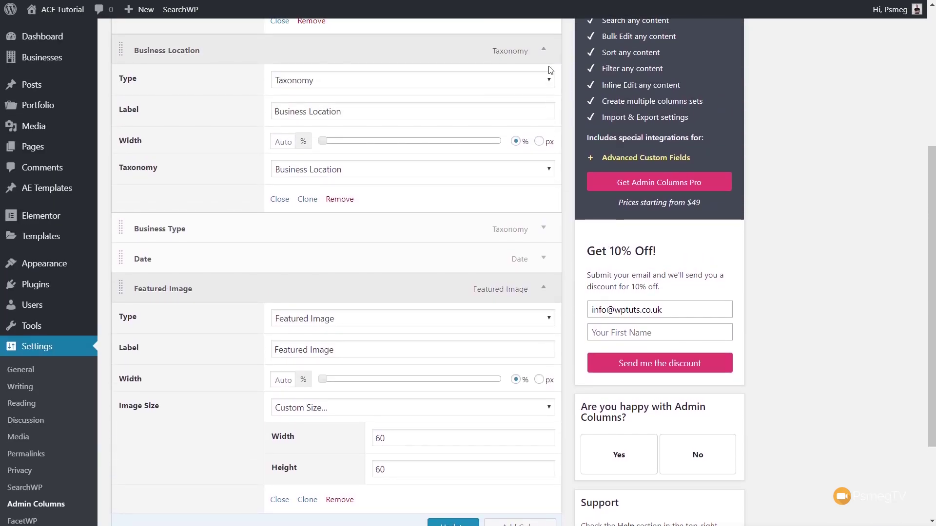
pyautogui.scroll(3, 368, 330)
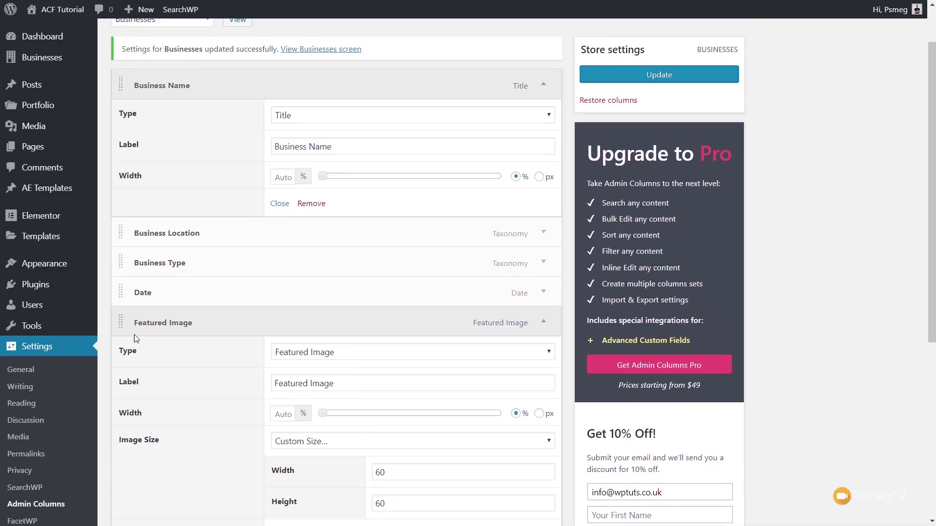
# Step: Move the Featured Image column directly below Business Name and save the collapsed column configuration
pyautogui.moveTo(122, 322); pyautogui.dragTo(132, 208)
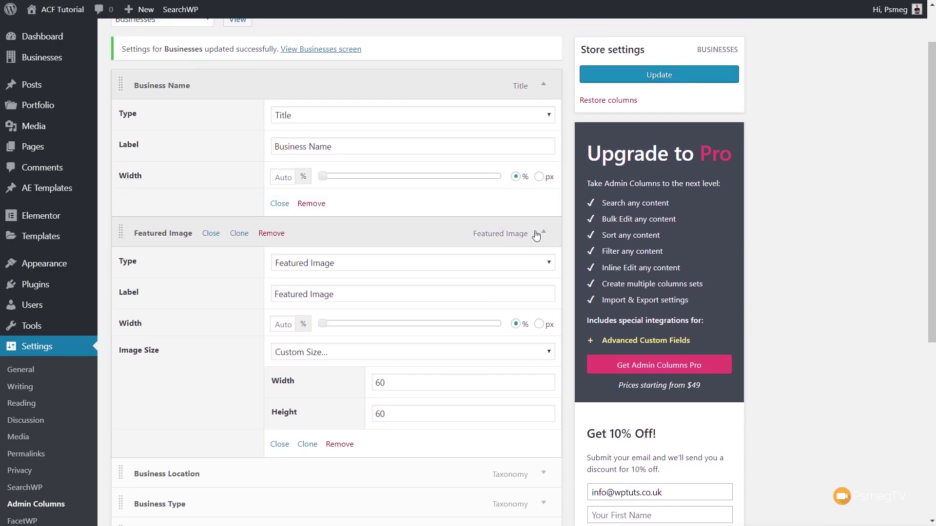
pyautogui.click(542, 233)
pyautogui.click(547, 86)
pyautogui.click(657, 79)
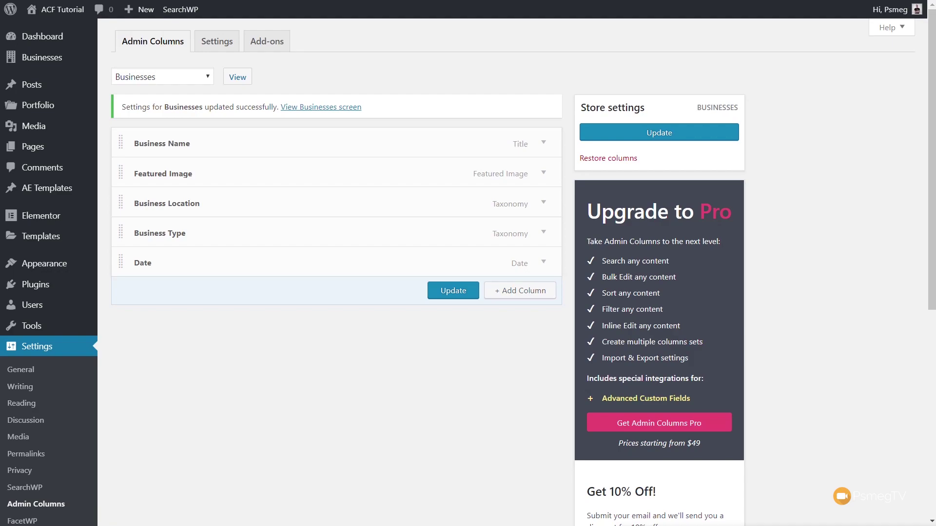
# Step: Add an Actions column with Use icons set to Yes and save the column configuration
pyautogui.click(511, 292)
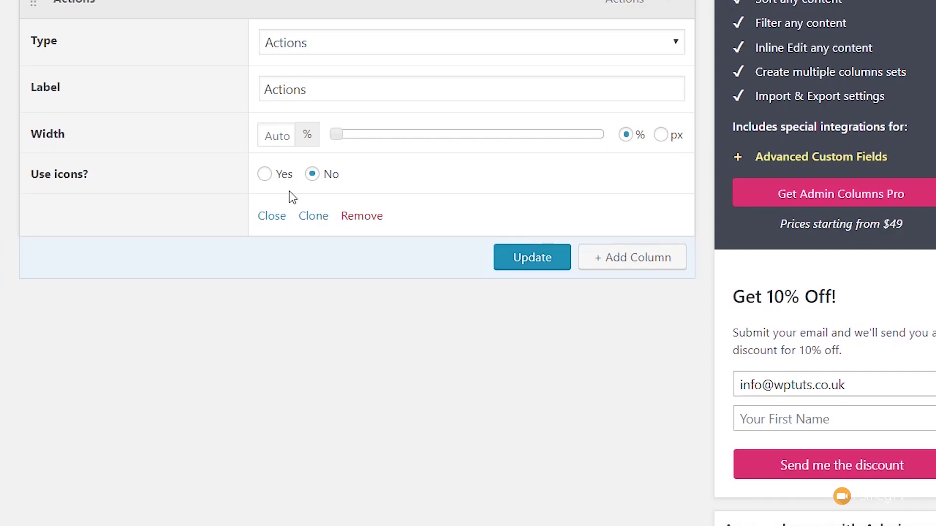
pyautogui.click(264, 174)
pyautogui.click(539, 257)
pyautogui.scroll(-1, 536, 382)
pyautogui.scroll(1, 532, 375)
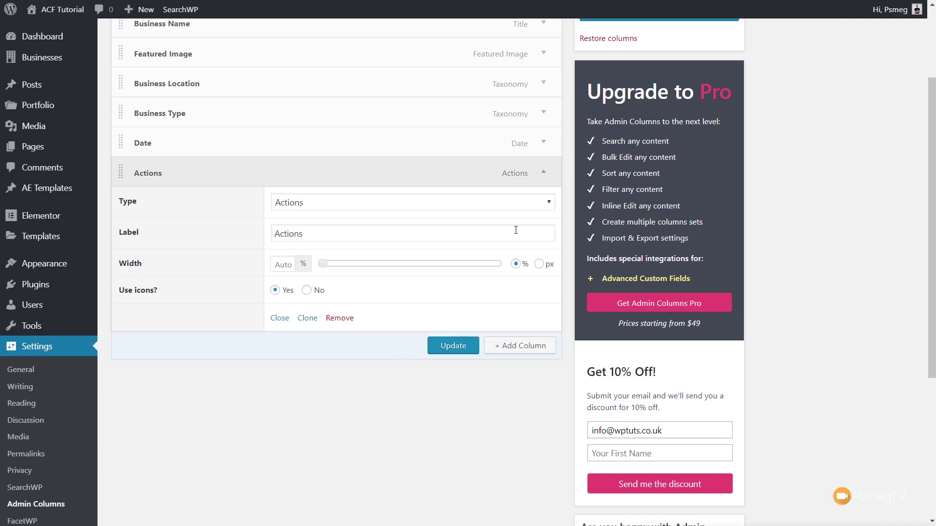
# Step: Review all available column types down to Word Count, keep the type as Actions, and save the configuration
pyautogui.click(457, 205)
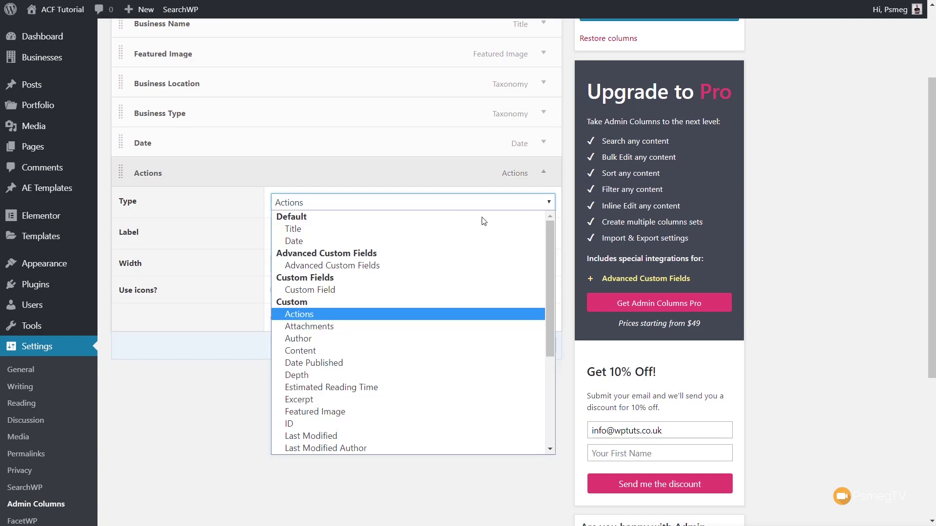
pyautogui.moveTo(549, 253); pyautogui.dragTo(549, 289)
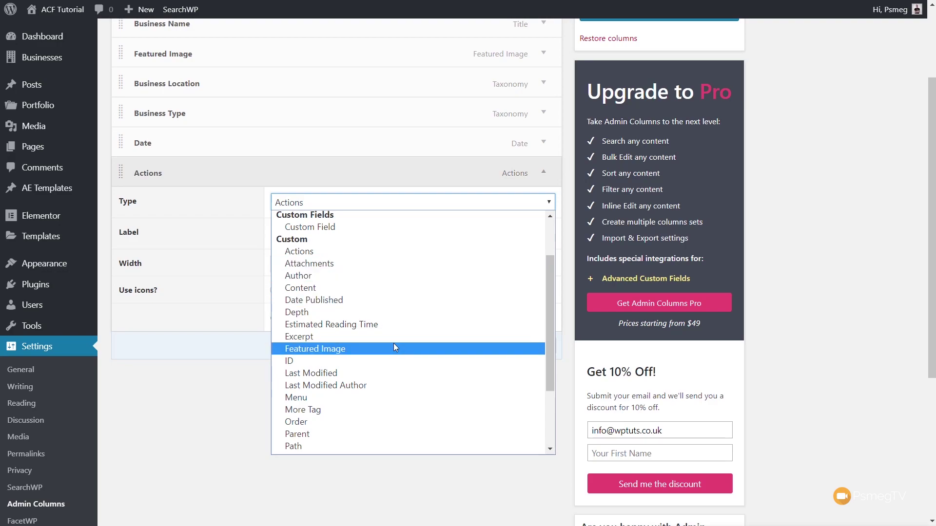
pyautogui.scroll(-3, 394, 346)
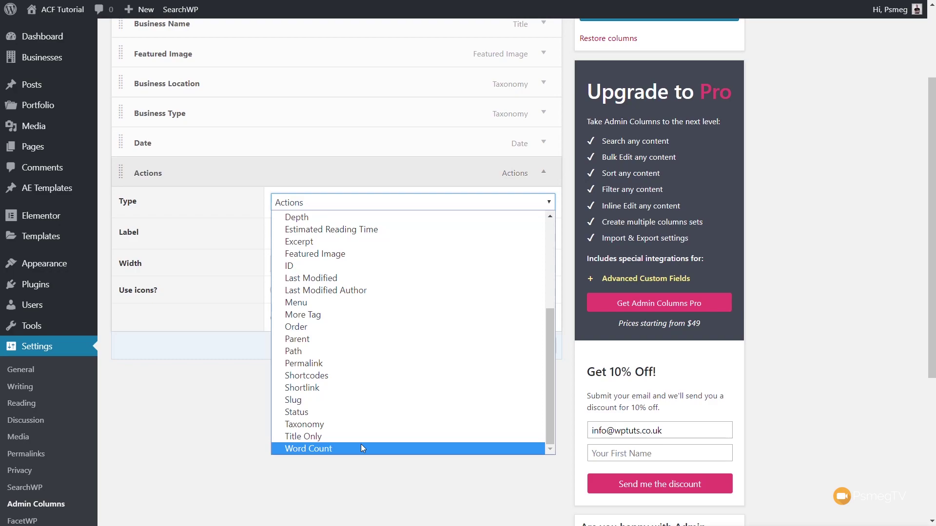
pyautogui.click(214, 440)
pyautogui.click(453, 346)
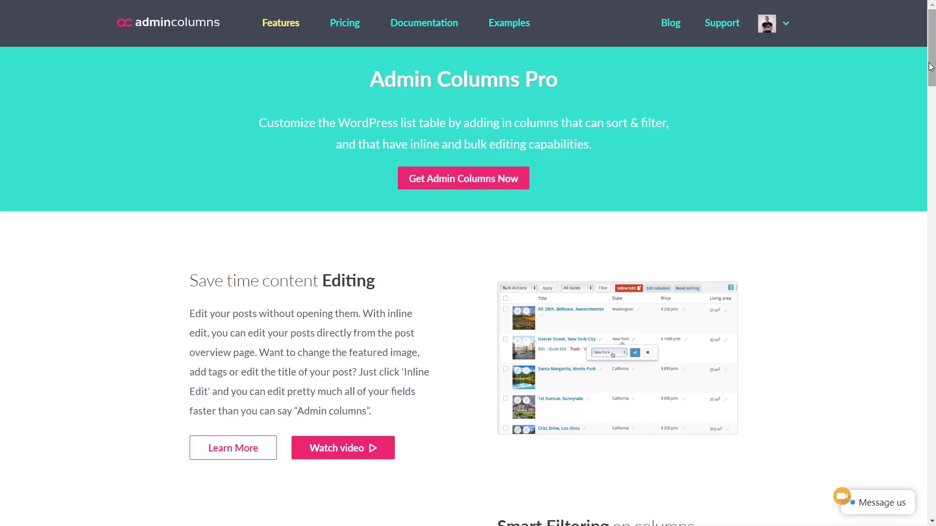
# Step: Review the Admin Columns Pro features on the Admin Columns website down to Add-ons, and return to the site's home page
pyautogui.moveTo(930, 67); pyautogui.dragTo(932, 234)
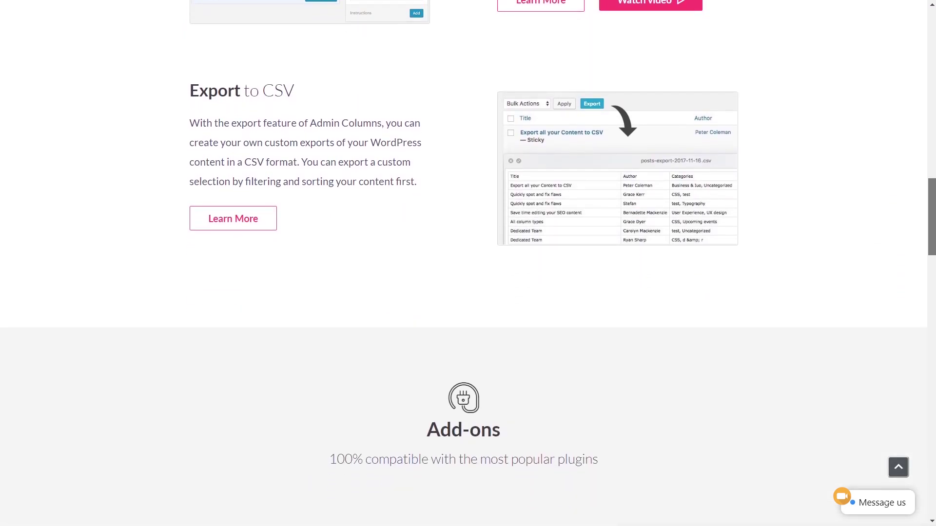
pyautogui.press('Home')
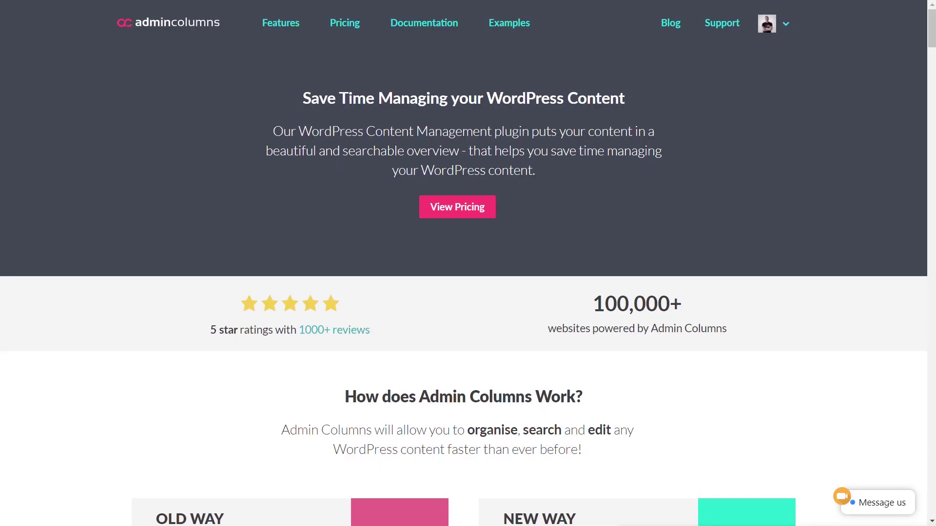